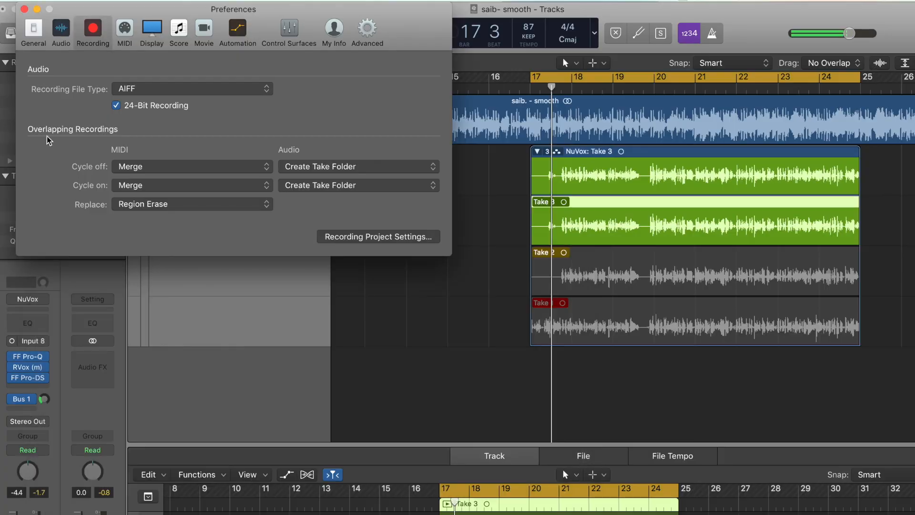
Close the preferences and select Take 2, Take 1 and Take 3 in turn to compare them.
click(24, 9)
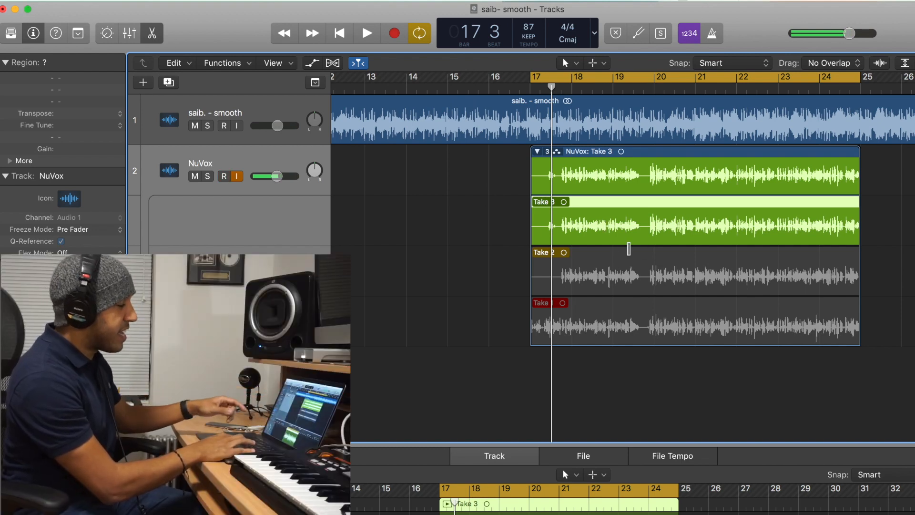
click(622, 264)
click(622, 307)
click(622, 225)
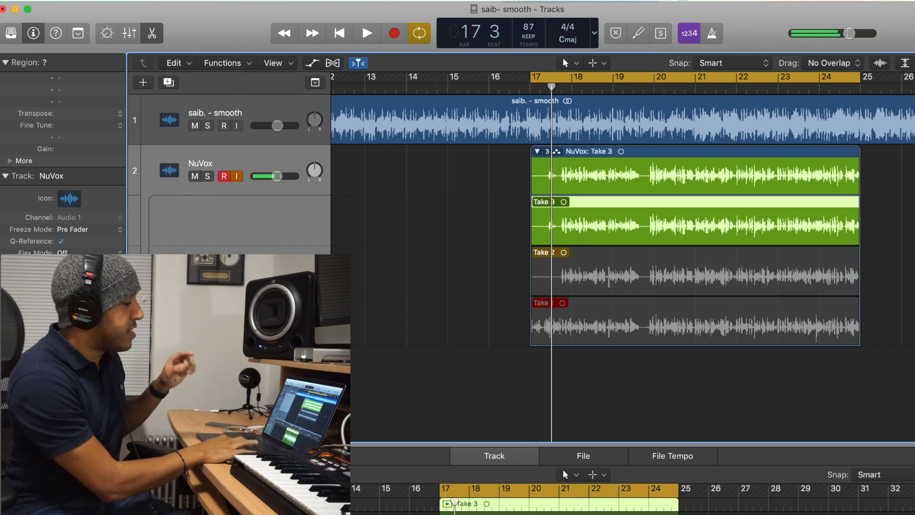
click(753, 255)
click(690, 337)
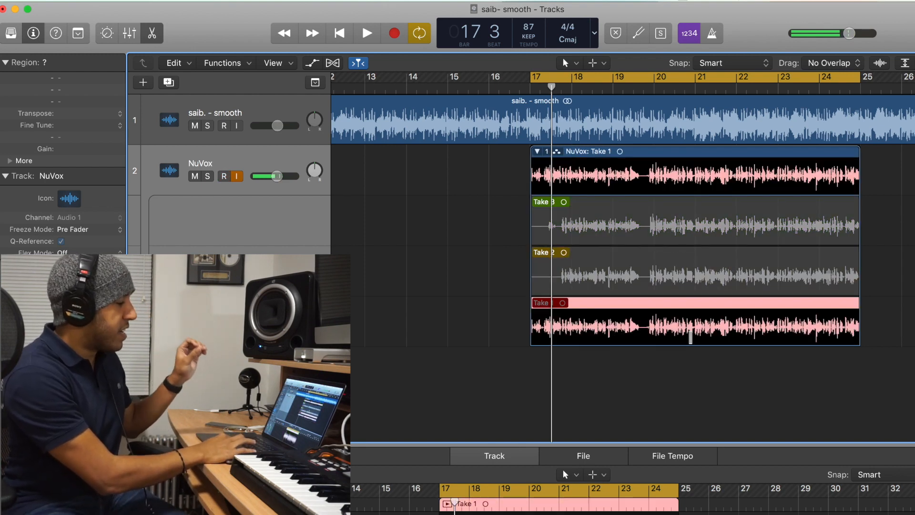
click(686, 227)
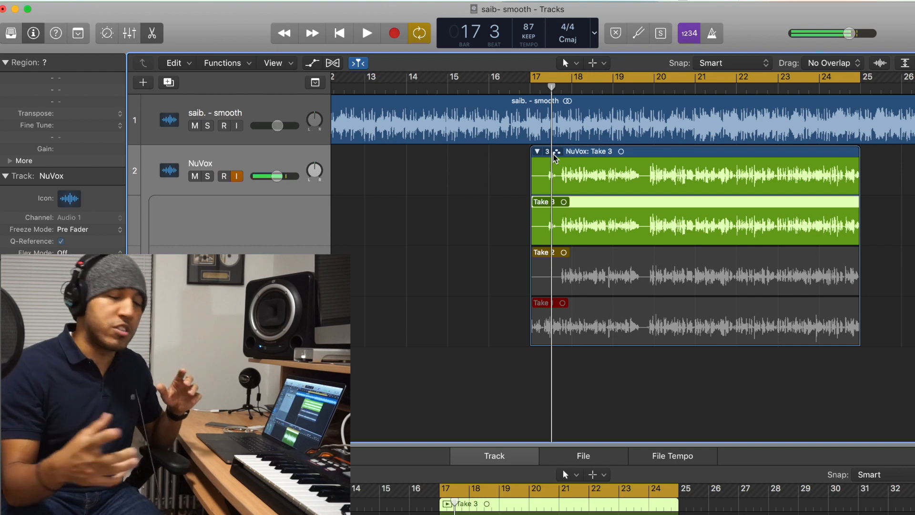
Collapse the NuVox take folder and deselect it.
click(532, 149)
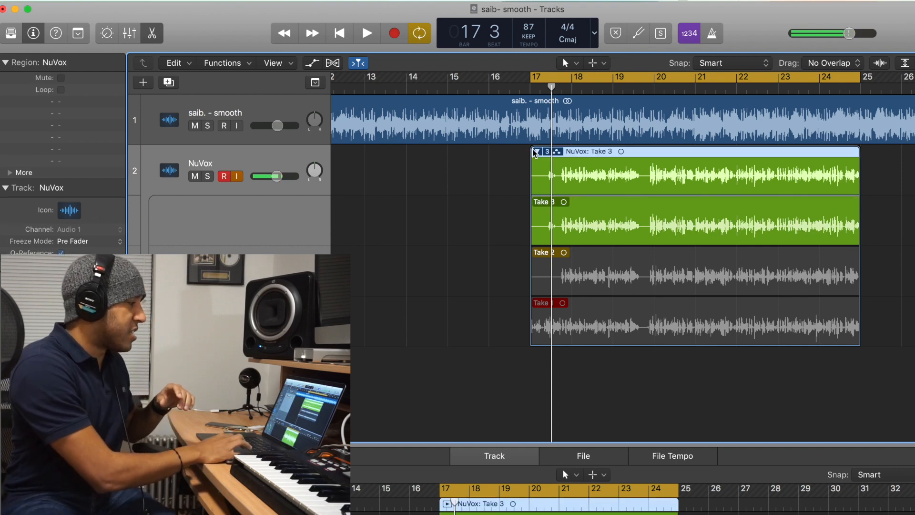
click(537, 152)
click(538, 153)
click(536, 151)
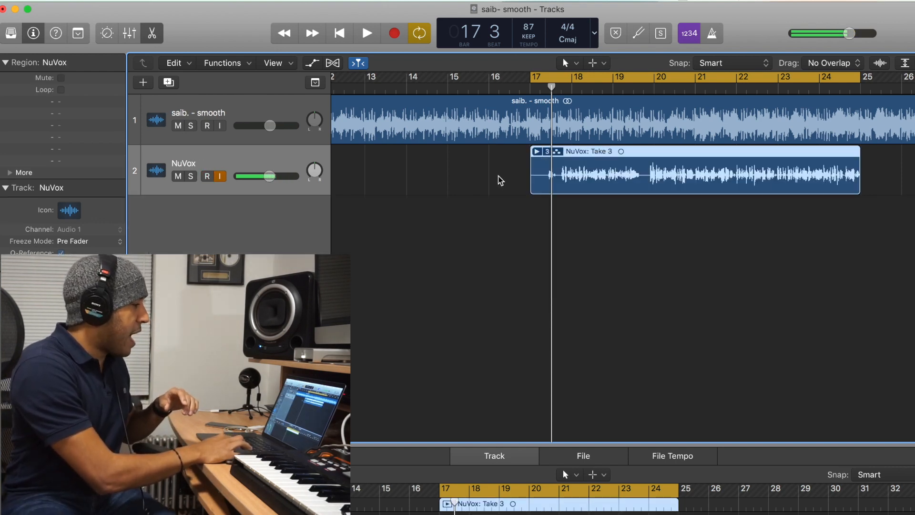
click(505, 172)
Create a marker at bar 17 in the ruler.
drag(540, 83, 540, 86)
click(542, 80)
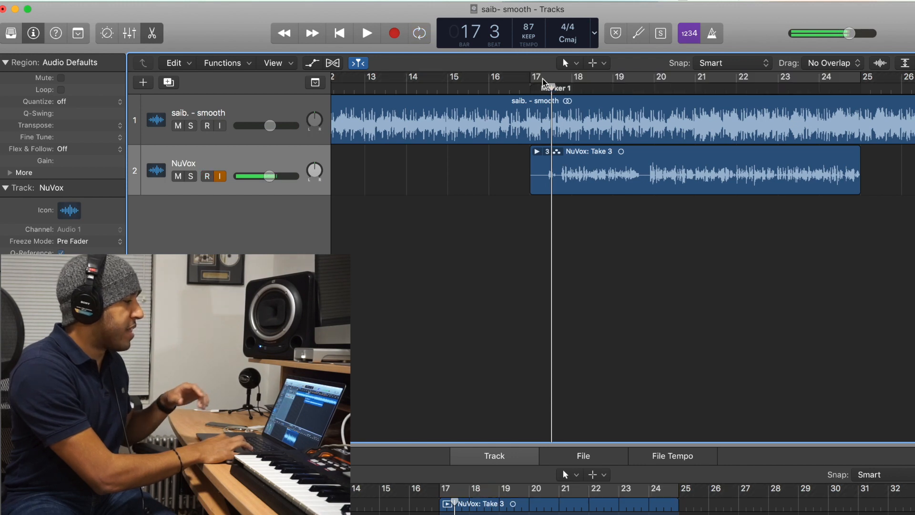
click(489, 88)
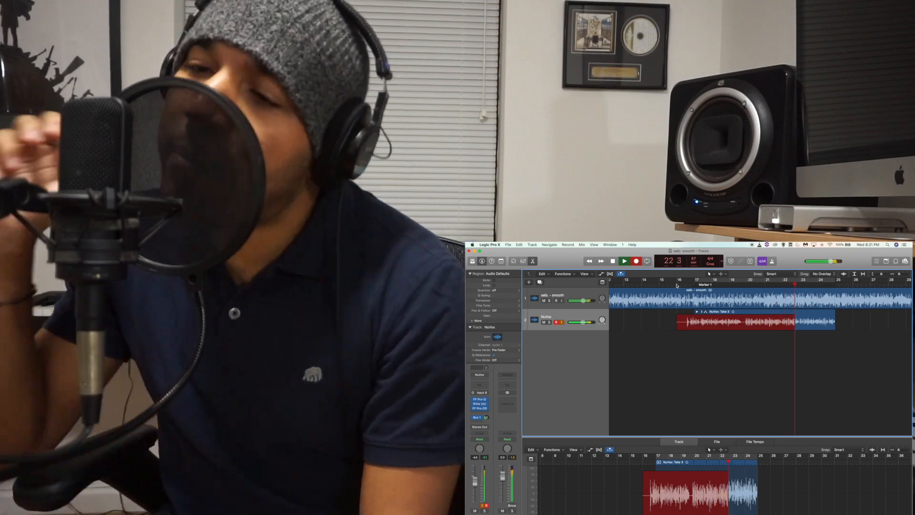
Record additional vocal takes on the NuVox track.
key(space)
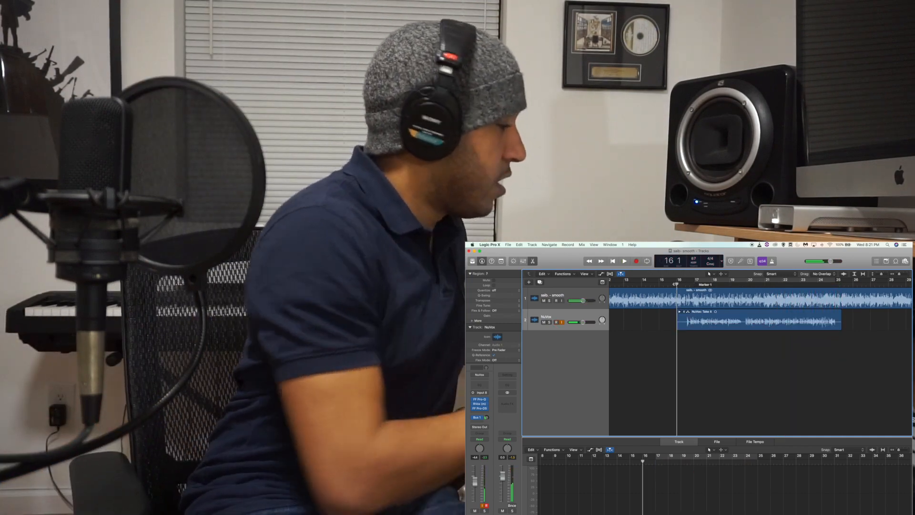
key(r)
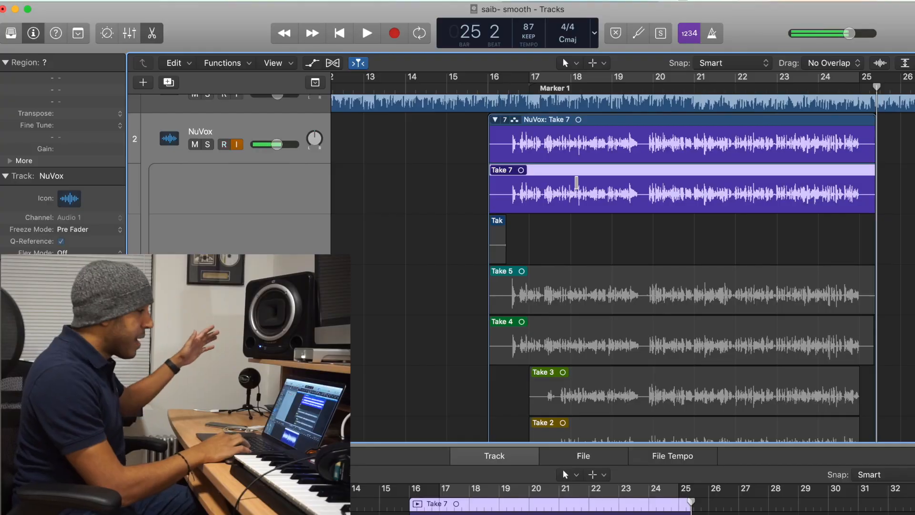
Audition the recorded takes one by one and make Take 5 the active take.
click(595, 291)
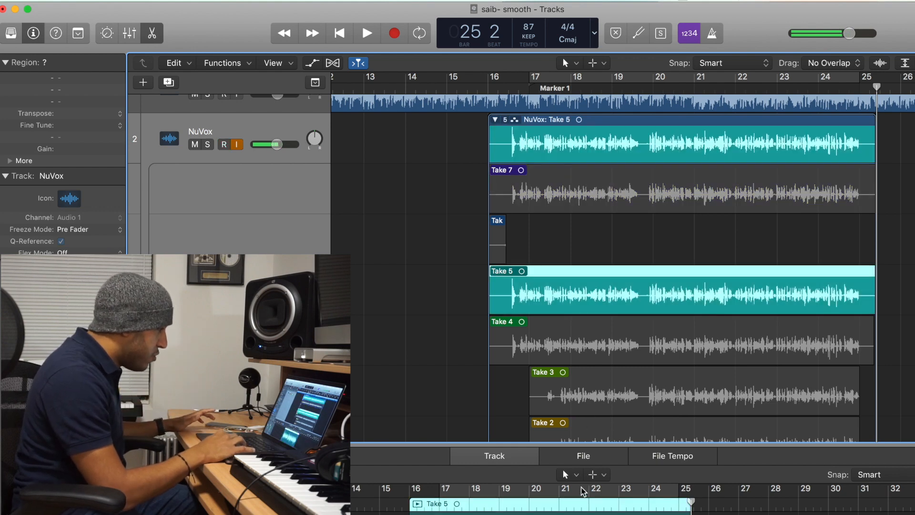
scroll(646, 267, down, 3)
click(631, 291)
scroll(624, 293, down, 2)
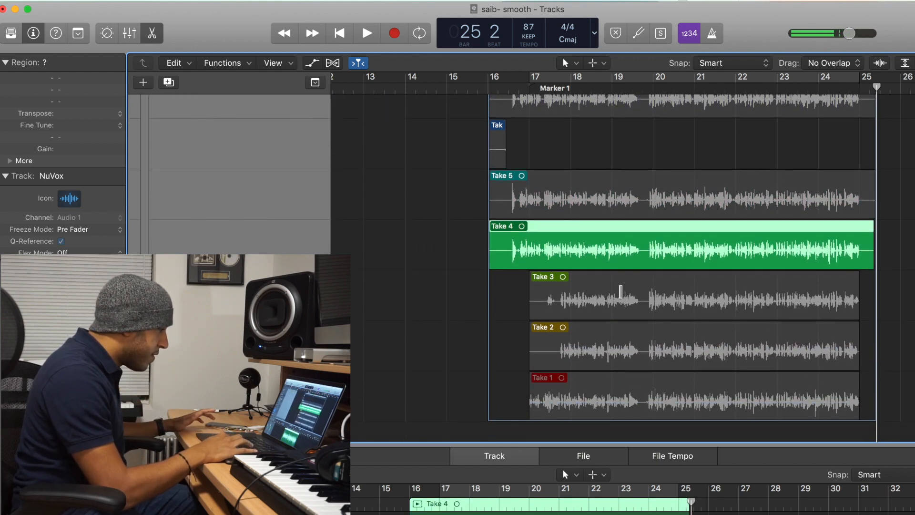
click(613, 288)
click(595, 364)
click(594, 374)
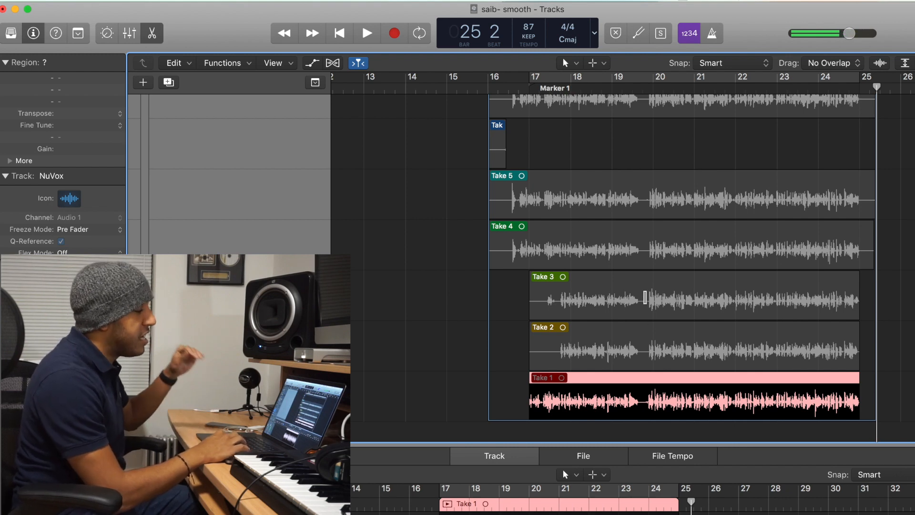
scroll(645, 298, up, 3)
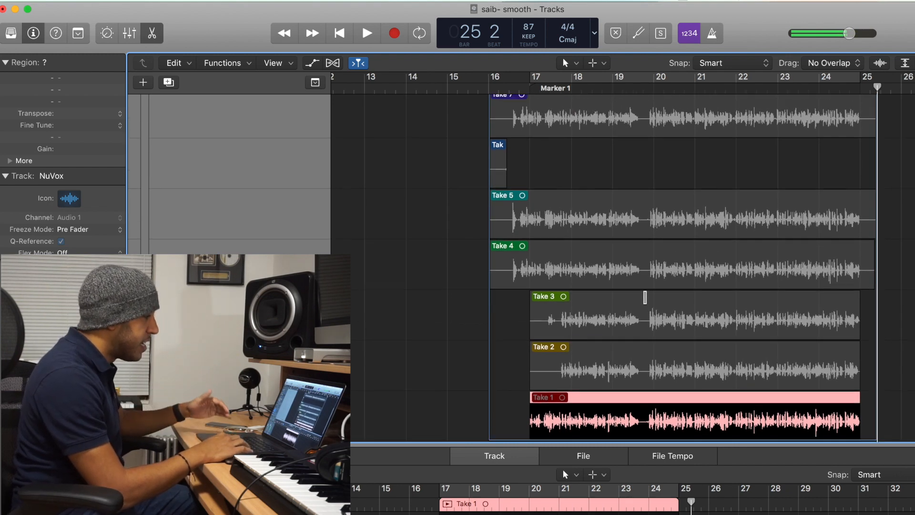
scroll(645, 298, up, 2)
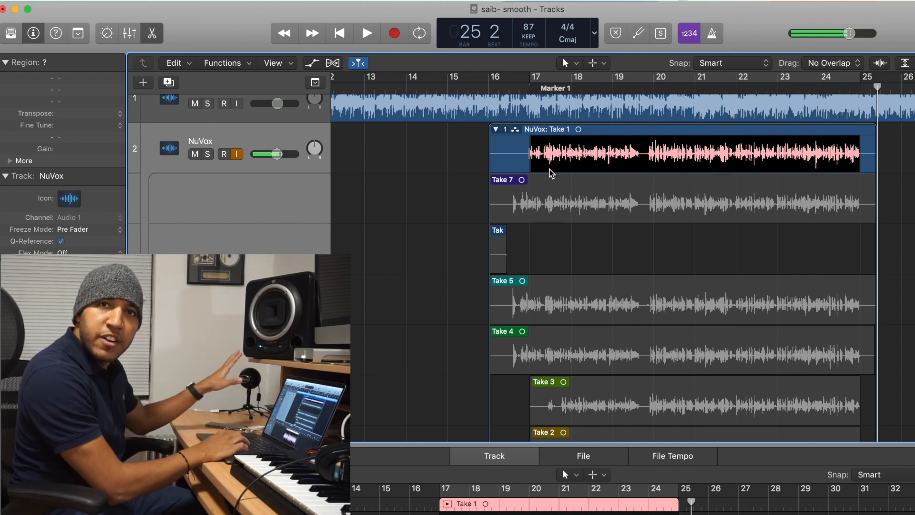
scroll(550, 173, down, 1)
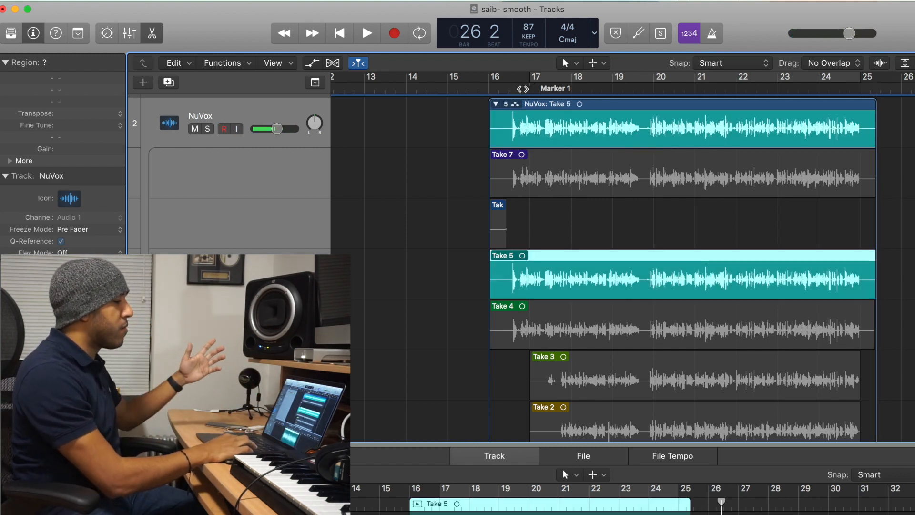
Play back the Take 5 comp from the marker to listen to it.
click(523, 88)
key(space)
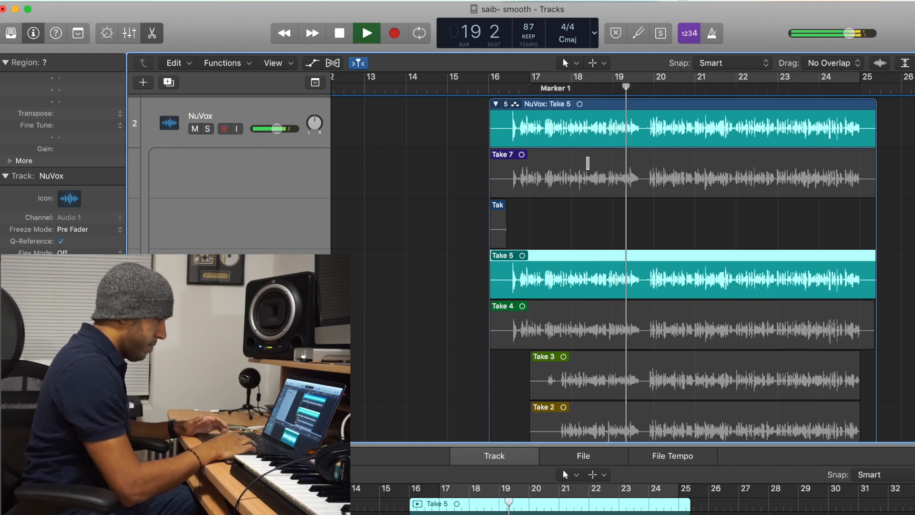
key(space)
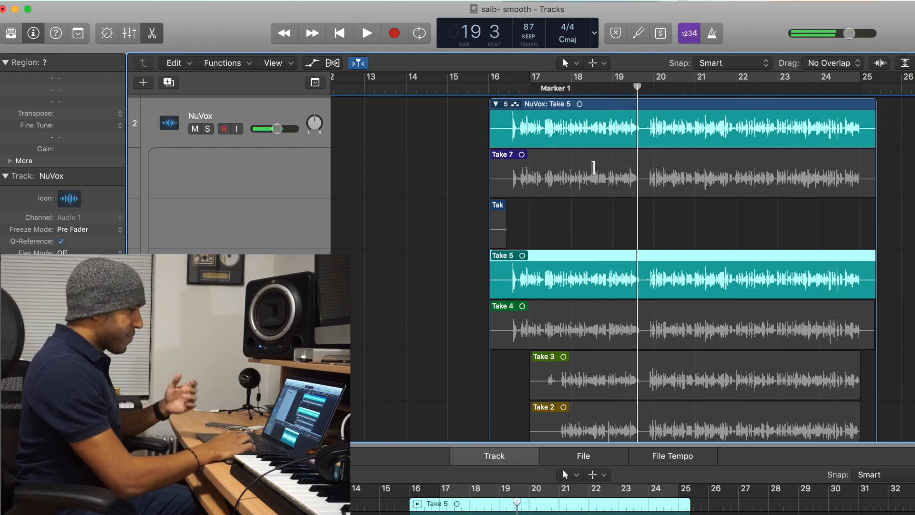
key(space)
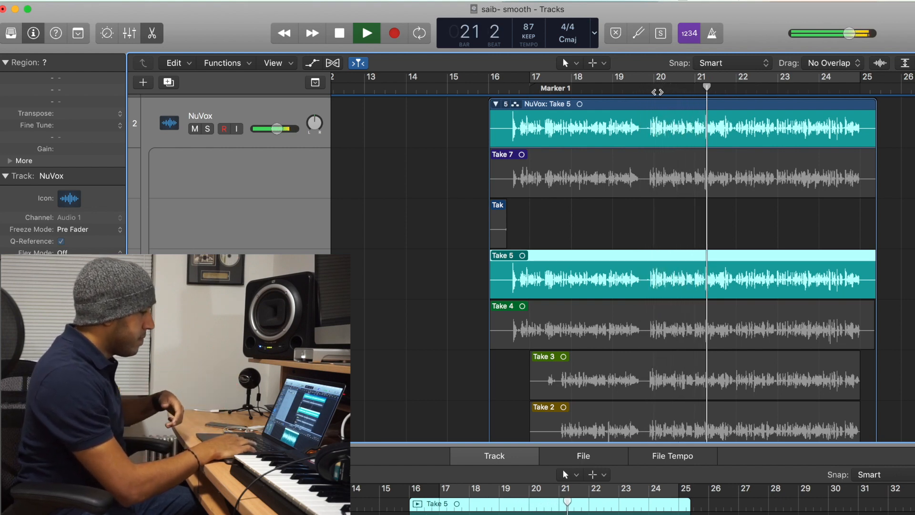
key(space)
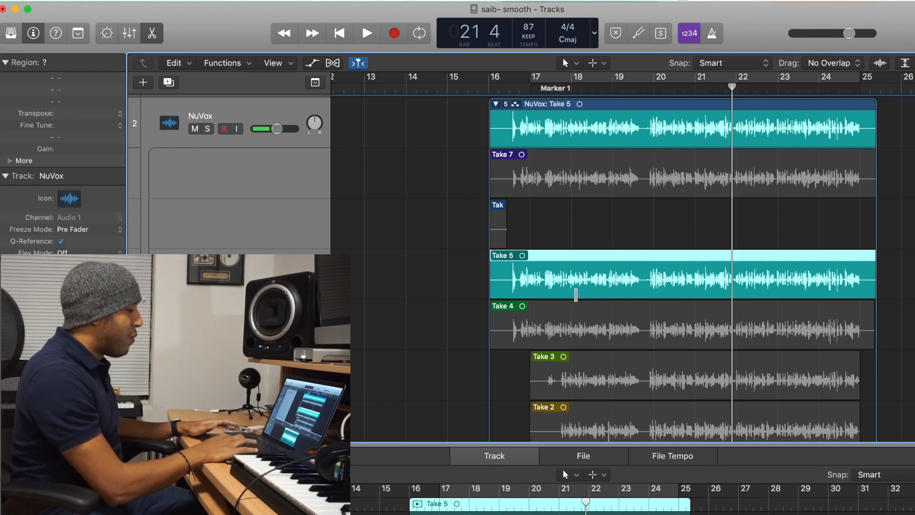
Swipe-comp the opening phrase of Take 4, from the take's start to just before bar 20.
scroll(575, 294, down, 3)
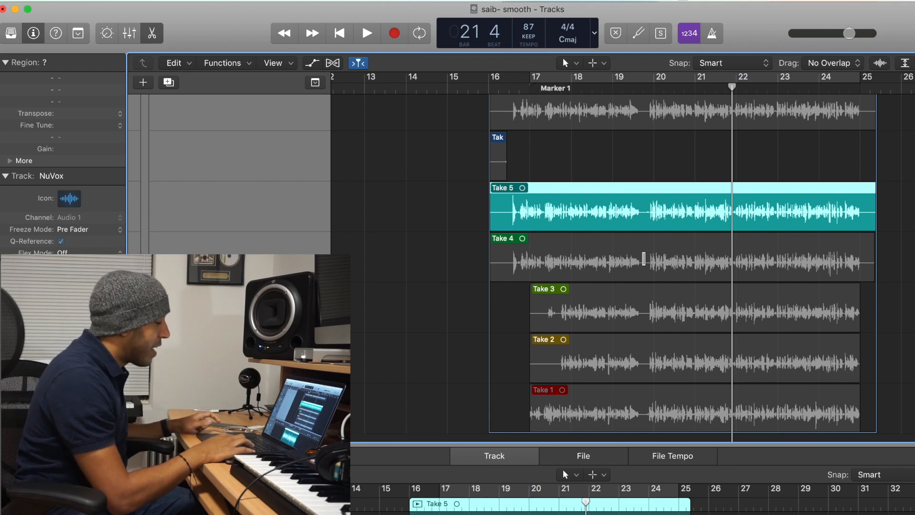
drag(644, 259, 503, 260)
scroll(503, 257, up, 4)
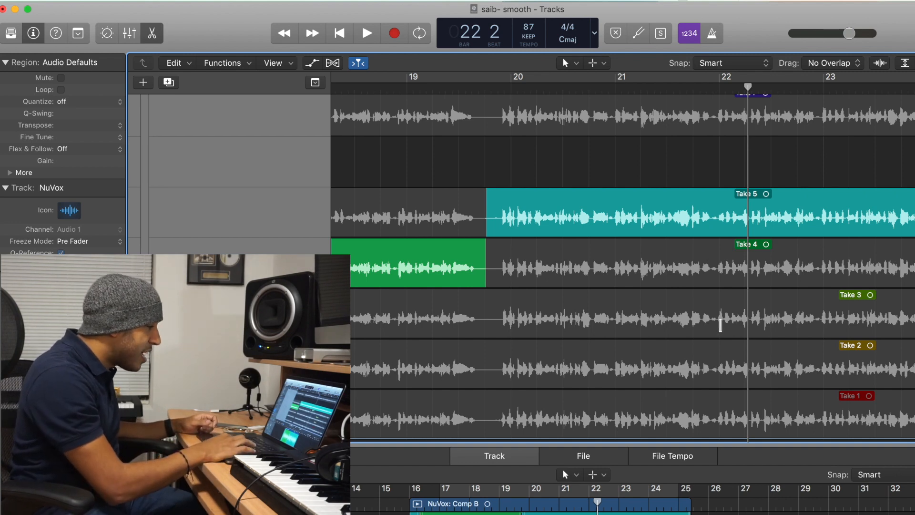
Swipe-comp a short section of Take 2 just before bar 23 and play it back.
key(space)
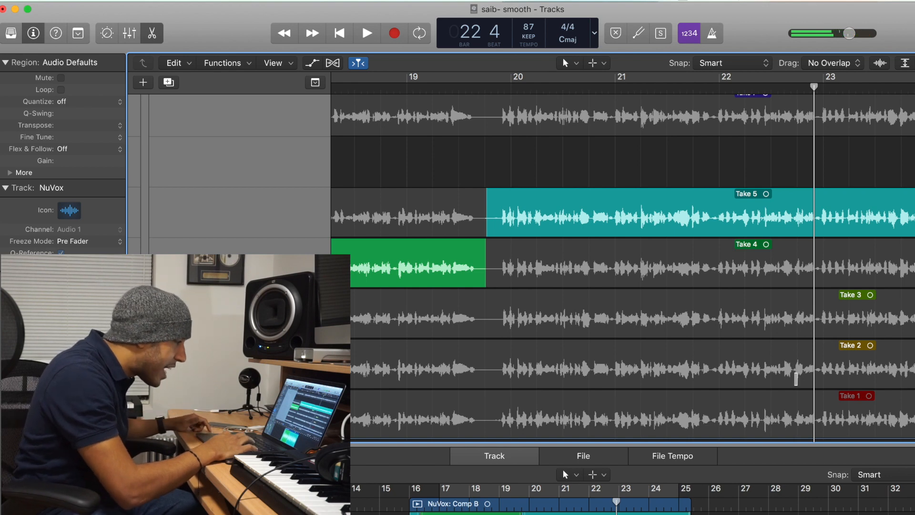
drag(795, 368, 816, 371)
key(space)
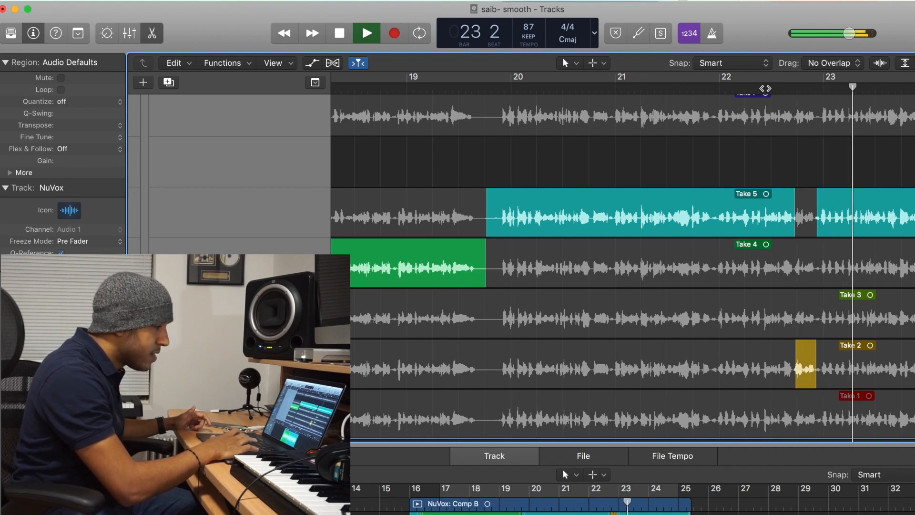
key(space)
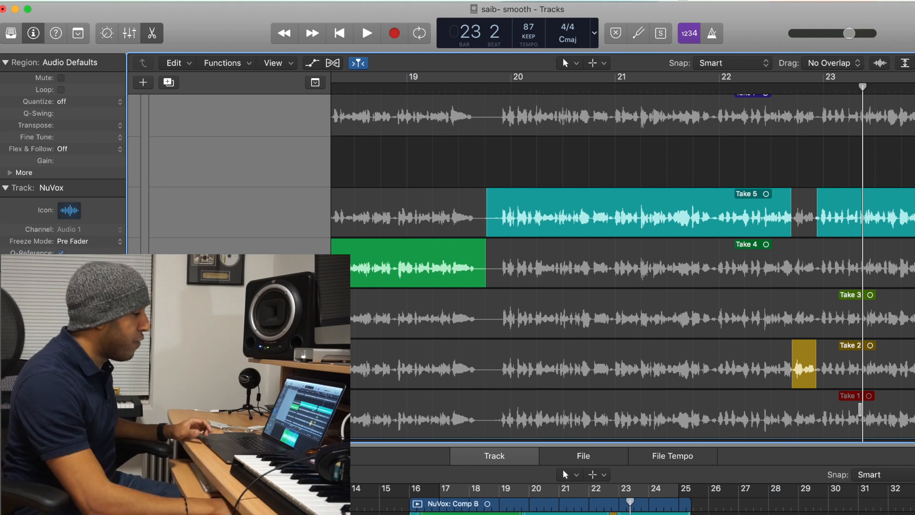
Extend the Take 2 comp section earlier to about bar 22.3 and play the passage back.
drag(788, 377, 762, 377)
key(super+z)
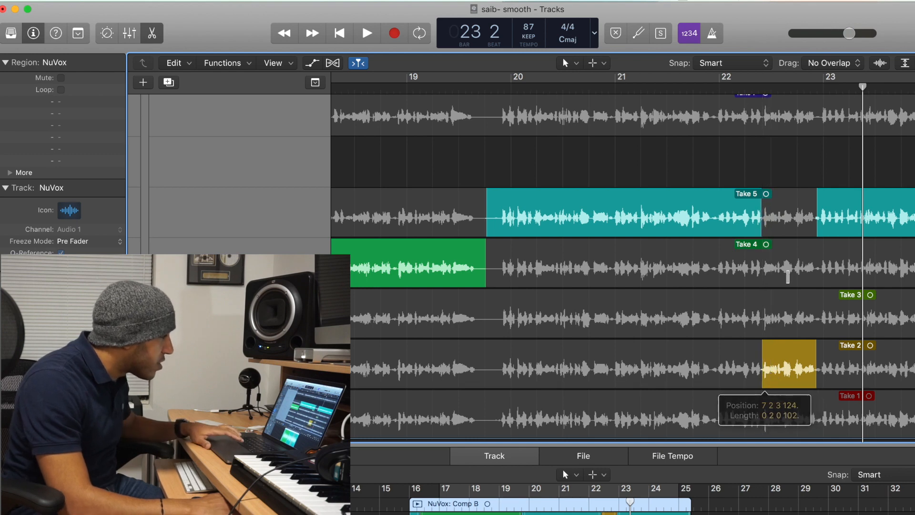
click(719, 86)
key(space)
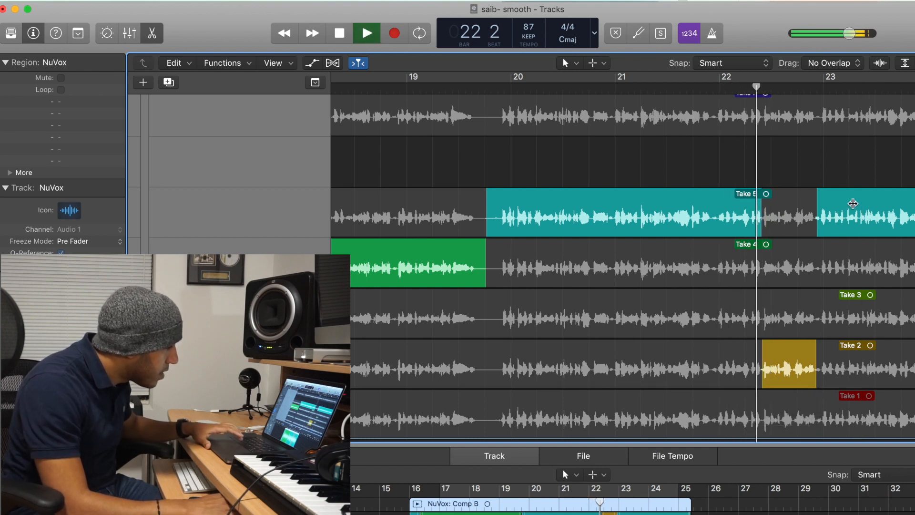
key(space)
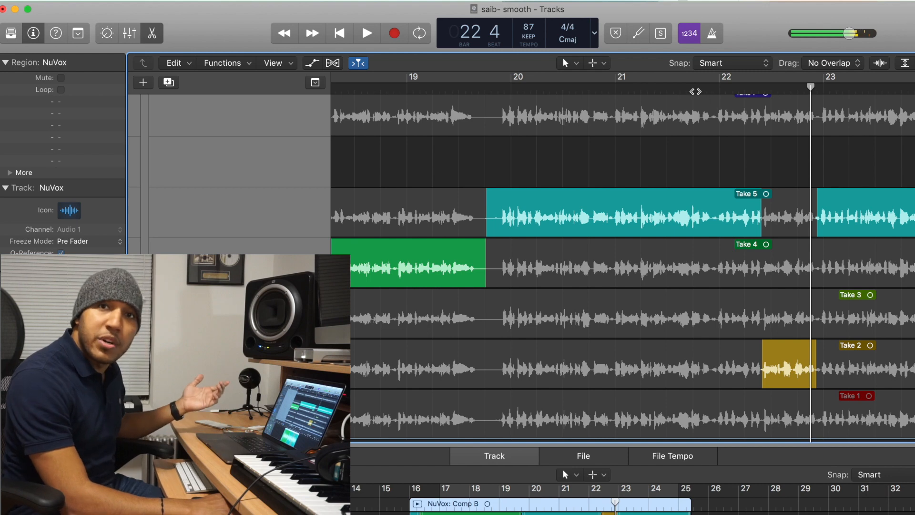
Play back the comp from about bar 21.7 to check the Take 2 transition.
click(685, 90)
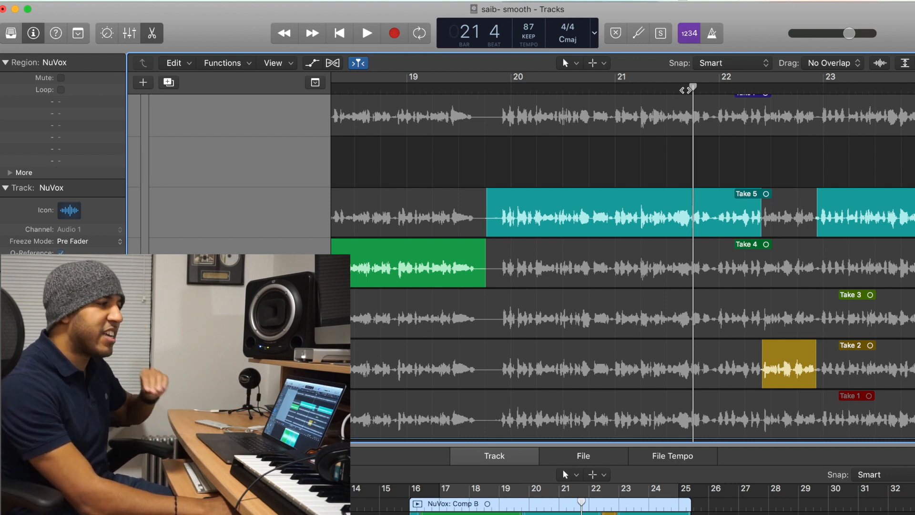
key(space)
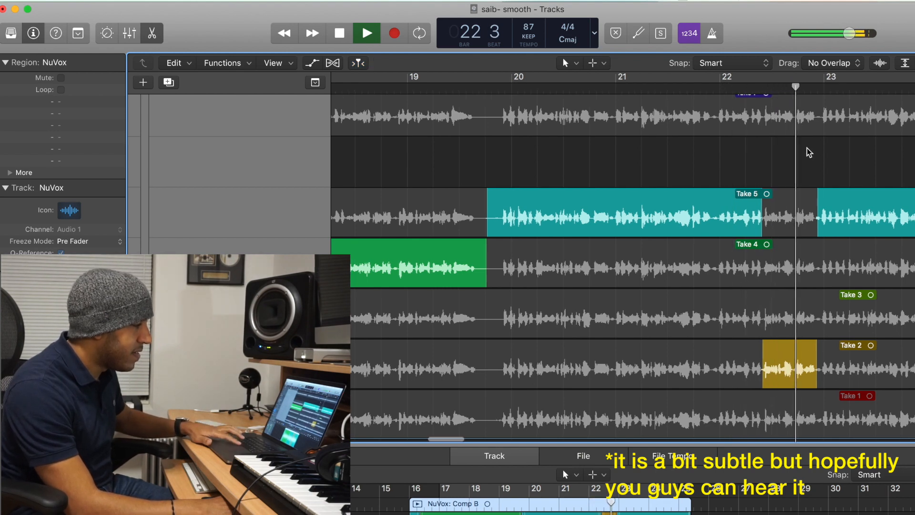
key(space)
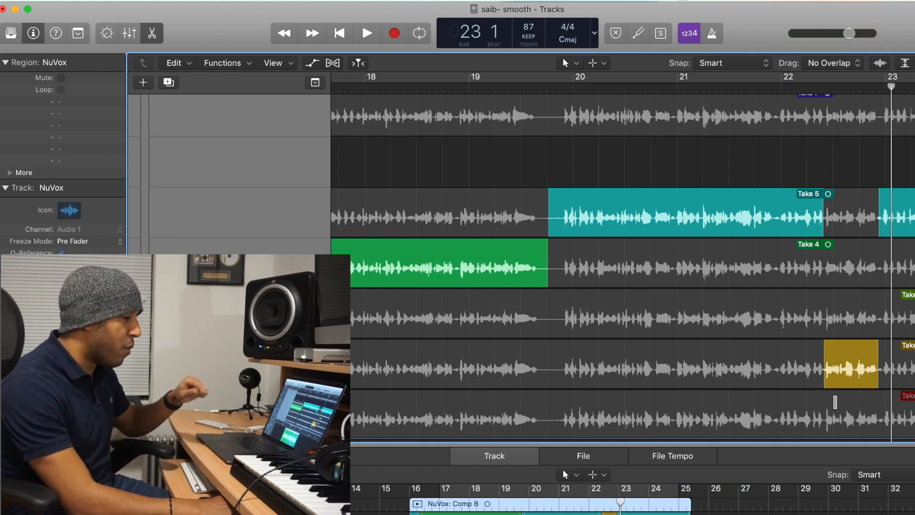
Extend the Take 2 comp section further left to about bar 22 and play it back.
drag(825, 380, 788, 375)
click(756, 90)
key(space)
scroll(773, 279, left, 1)
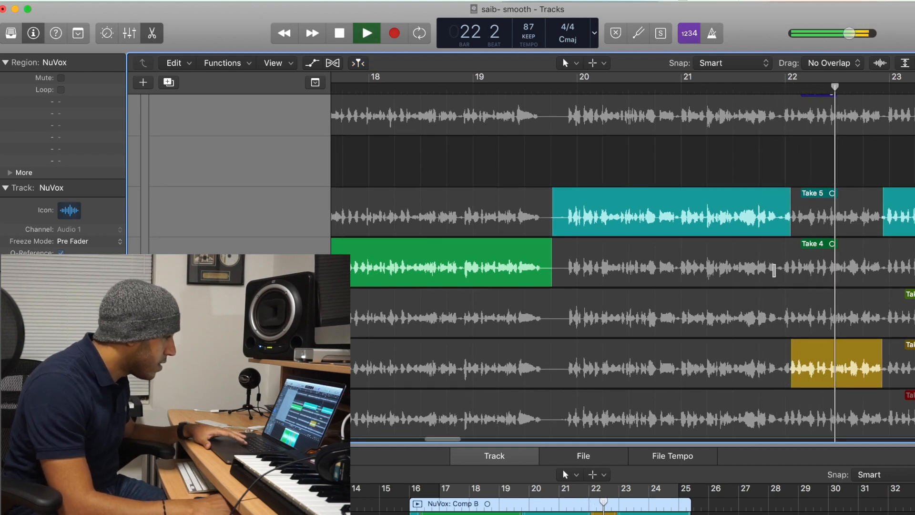
key(space)
Extend the Take 5 comp section right to about bar 22.6, shortening the Take 2 part, and play it back.
drag(791, 231, 848, 231)
click(812, 86)
key(space)
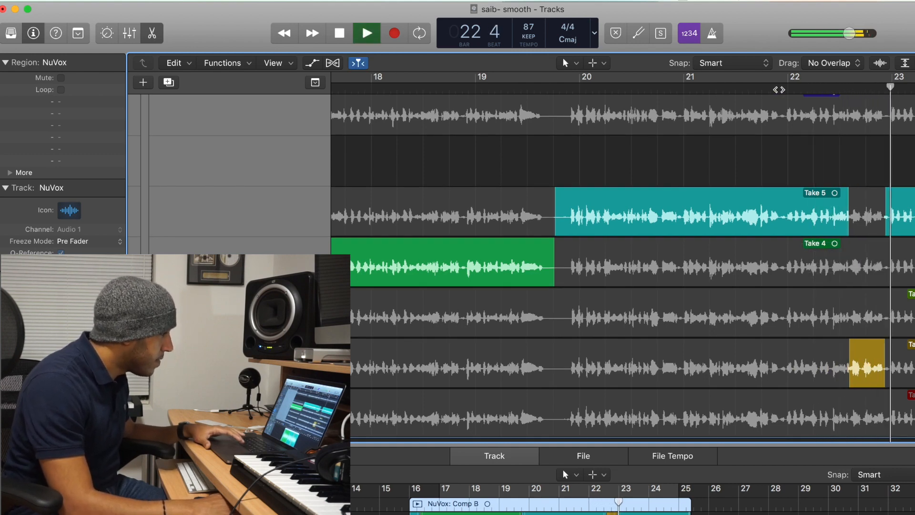
click(700, 87)
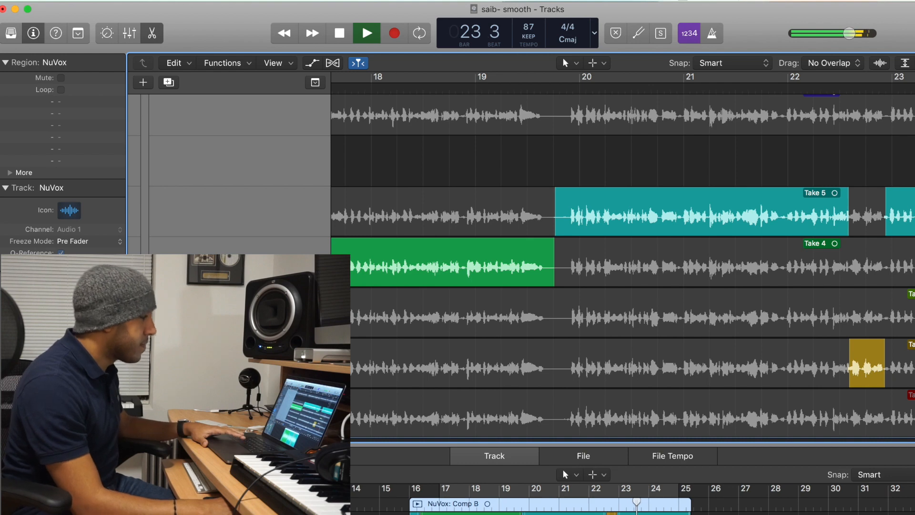
key(space)
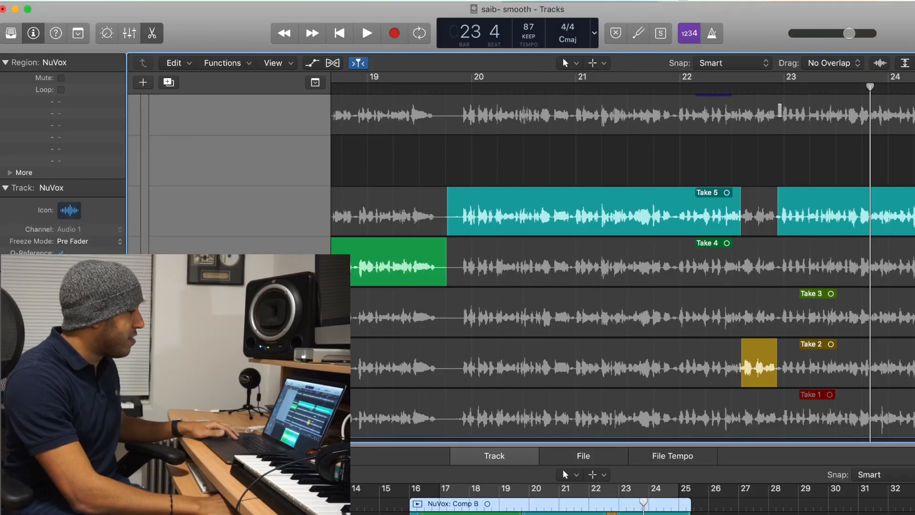
Collapse the NuVox take folder so only the comp region is shown.
scroll(780, 111, down, 5)
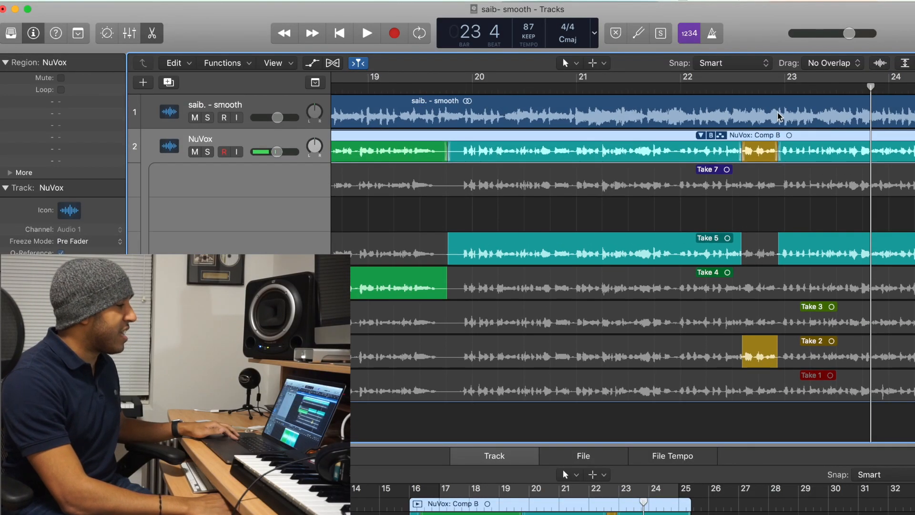
scroll(778, 115, down, 5)
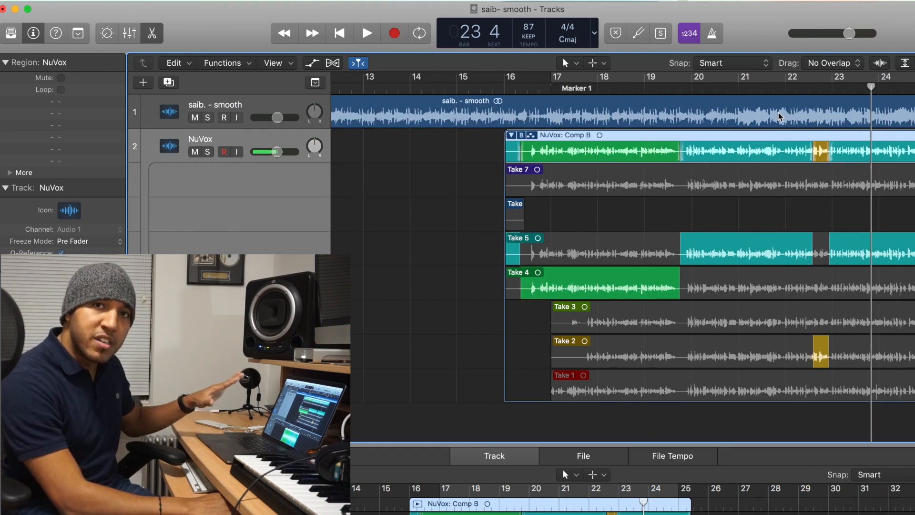
click(510, 136)
click(512, 136)
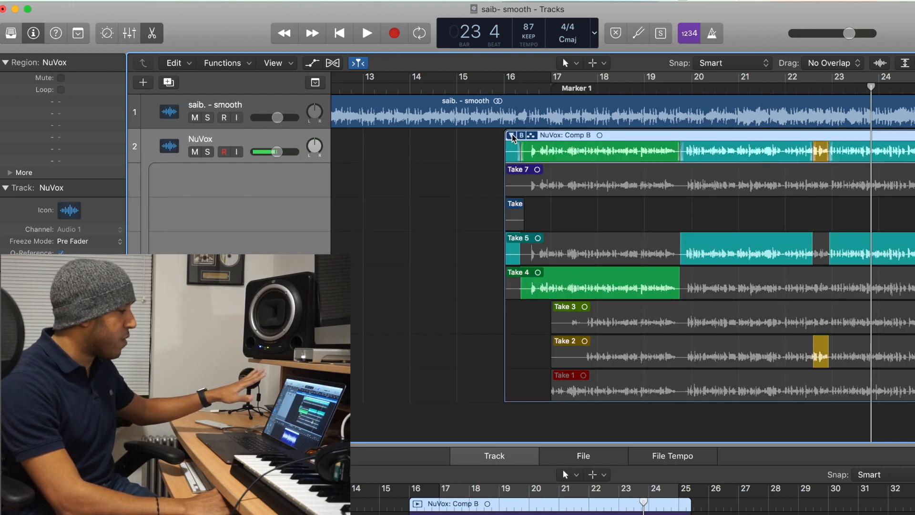
click(511, 136)
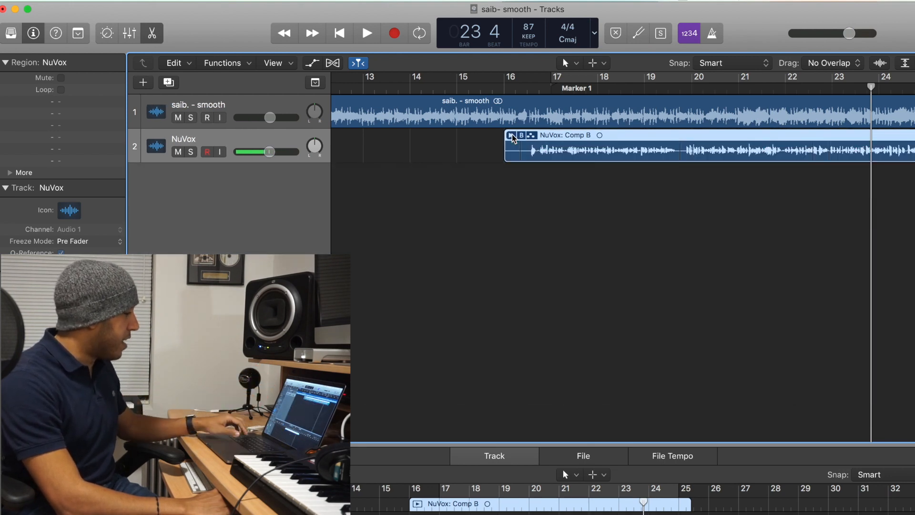
click(513, 136)
click(512, 137)
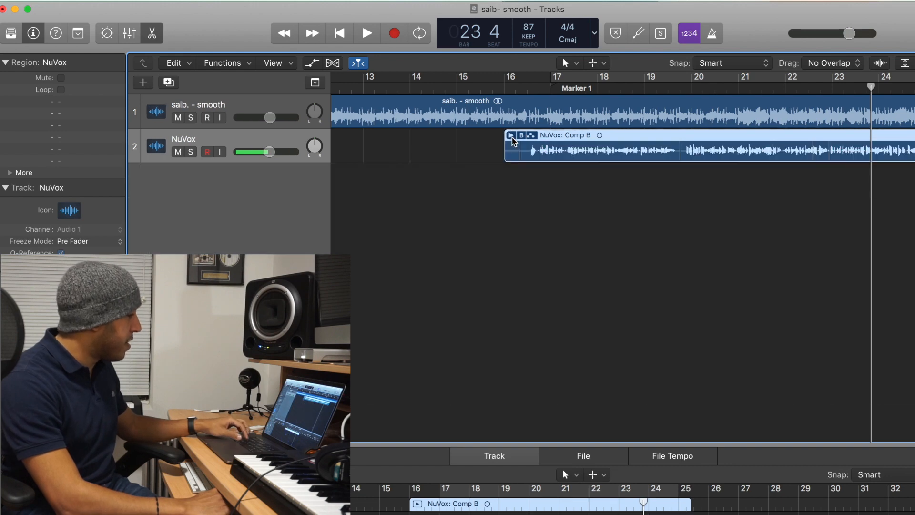
Create a new track with the same settings and copy the Comp B take folder onto it.
key(super+d)
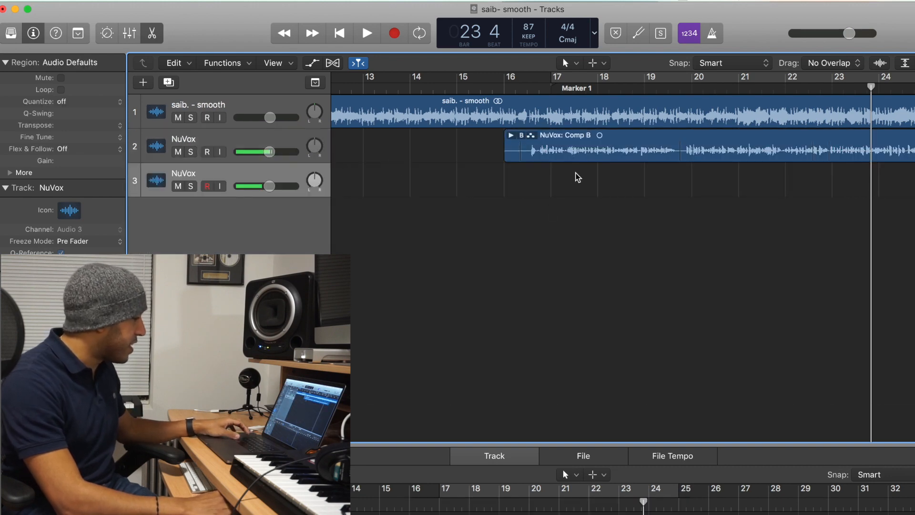
drag(565, 161, 565, 195)
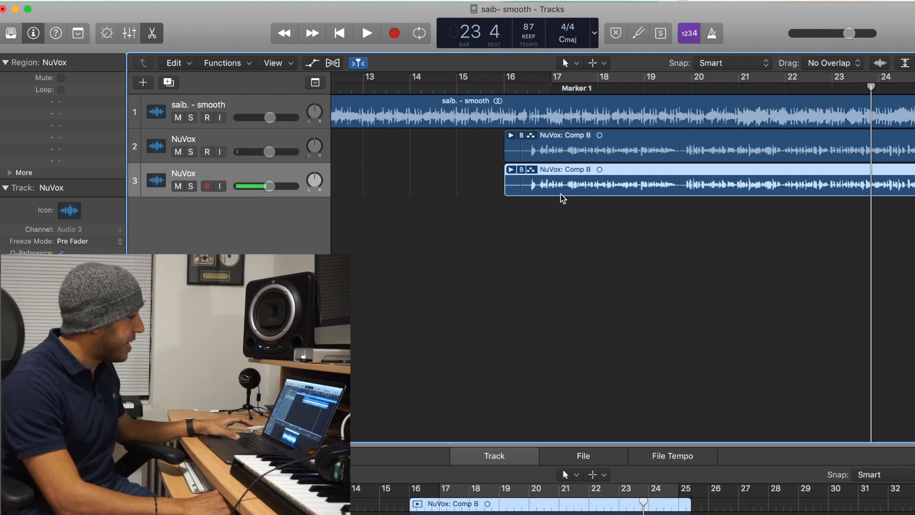
Flatten the copied take folder on the new track into a single comp region.
click(521, 171)
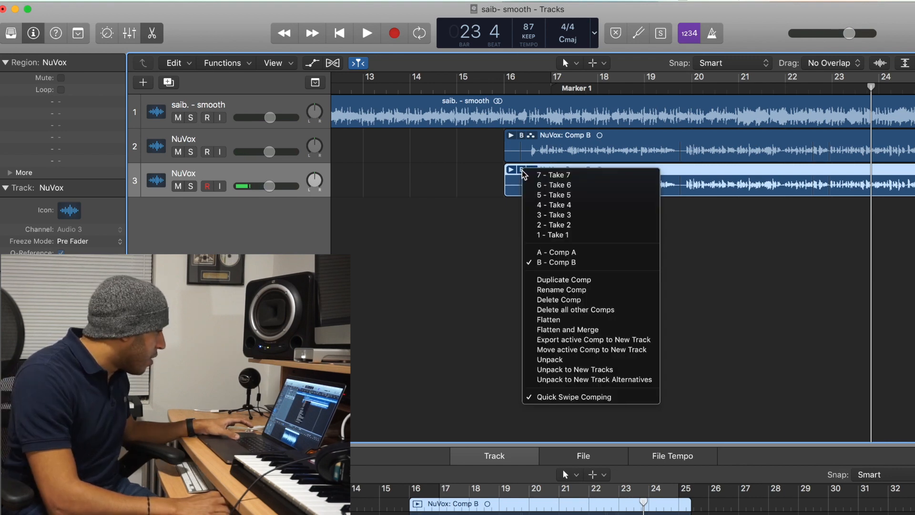
click(522, 171)
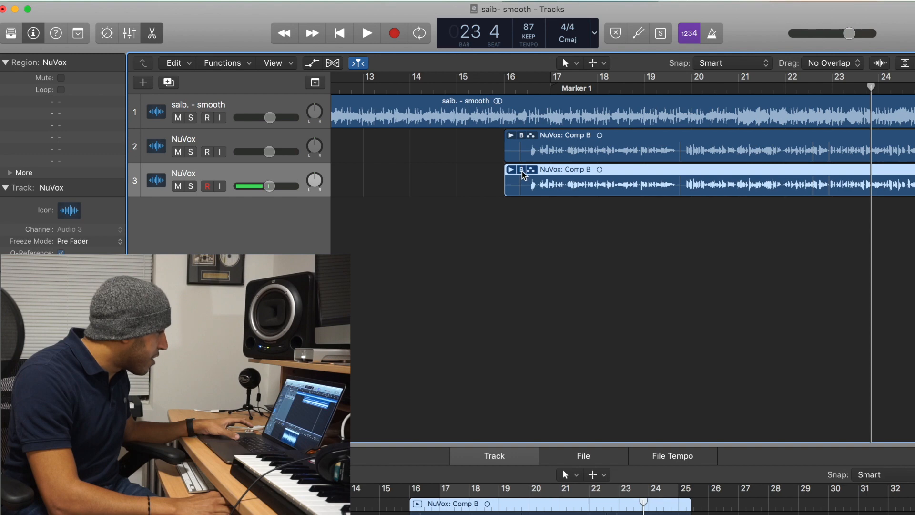
click(522, 170)
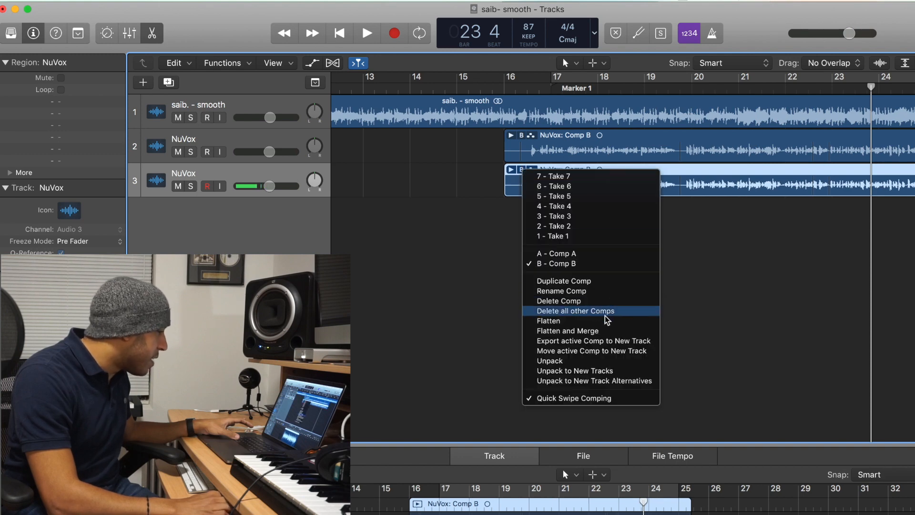
click(697, 291)
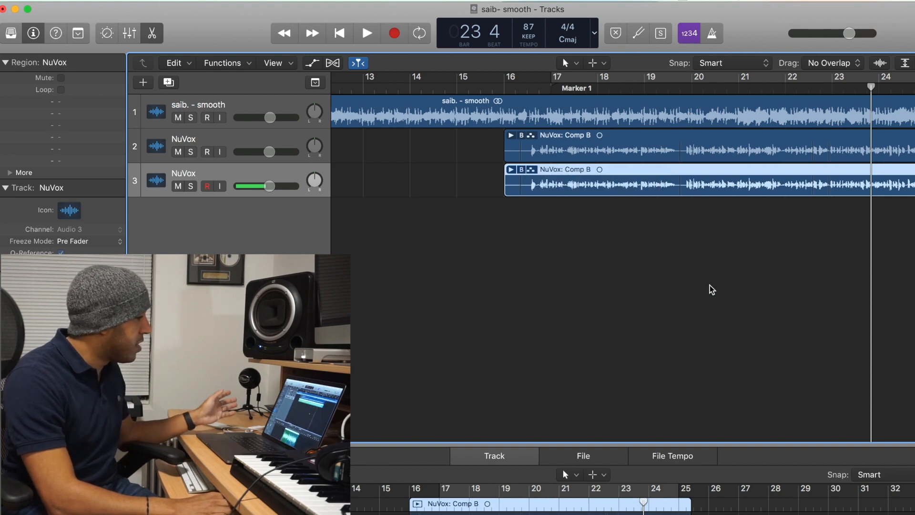
Solo the new track and play back the flattened comp.
click(192, 186)
key(space)
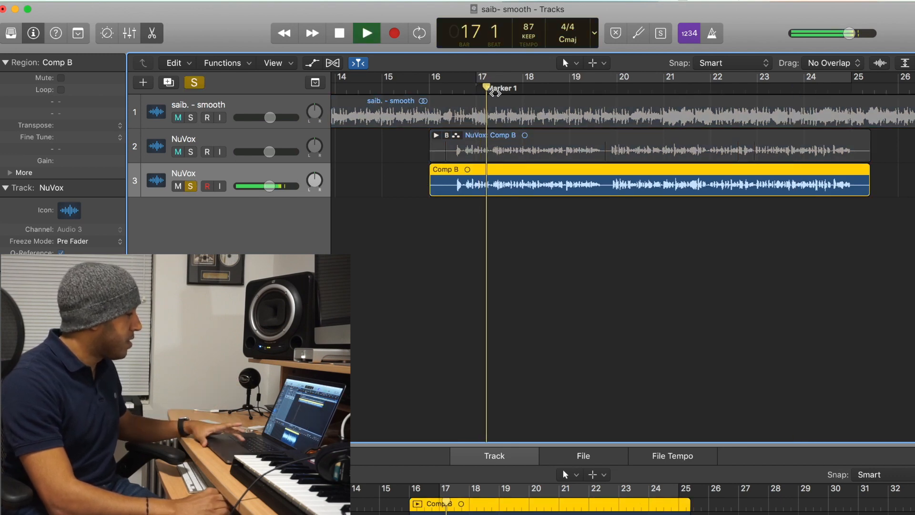
Unsolo the new track, stop playback and mute the original NuVox take-folder track.
click(191, 187)
key(space)
click(179, 152)
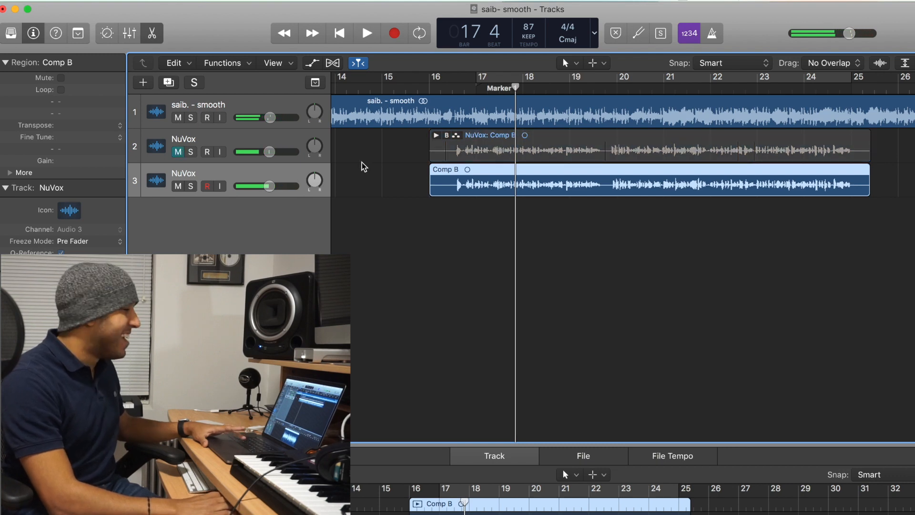